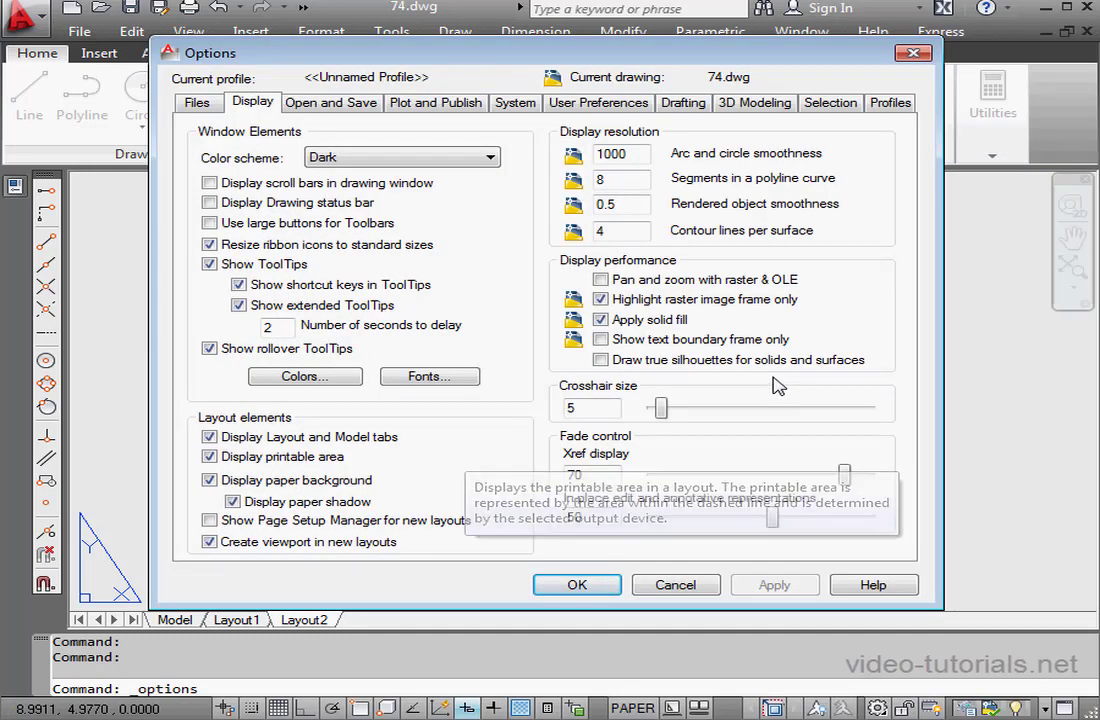
Step: Turn off the display of the printable area and the paper background for layouts
click(209, 456)
click(209, 481)
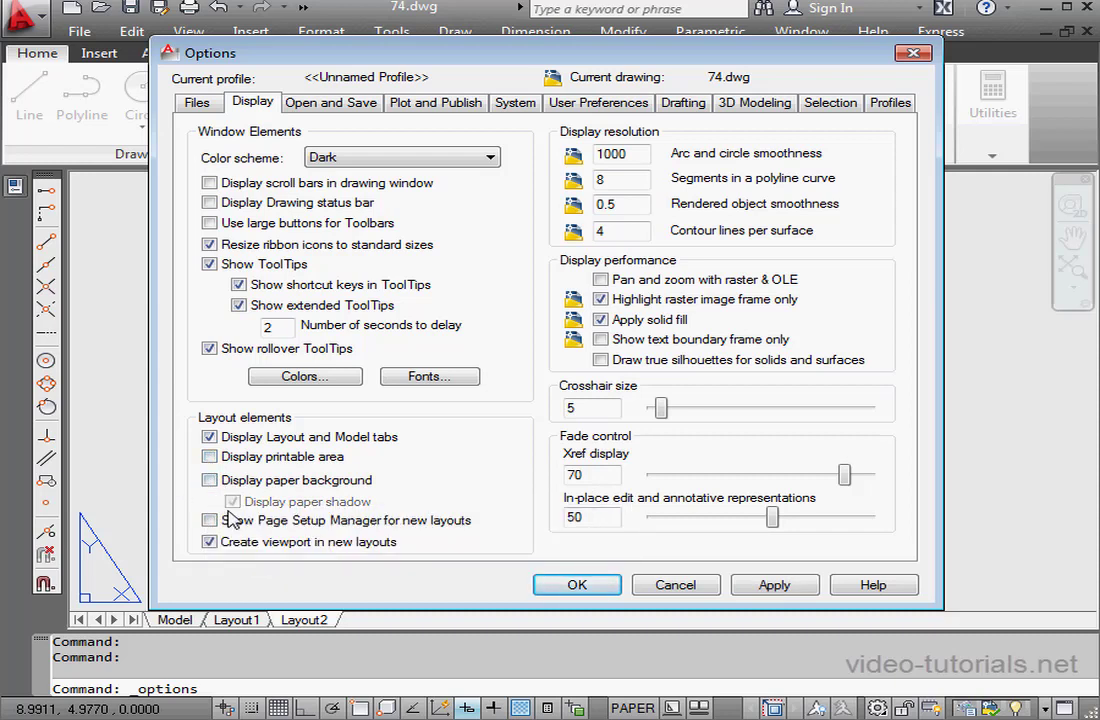
click(209, 520)
click(209, 520)
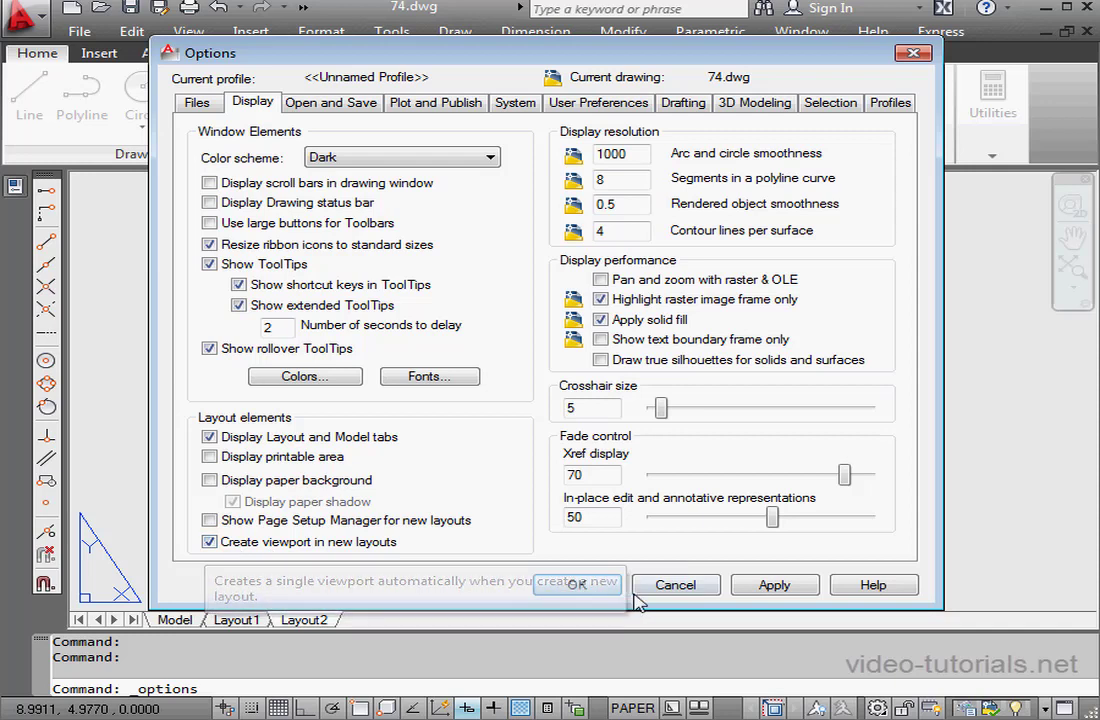
click(578, 585)
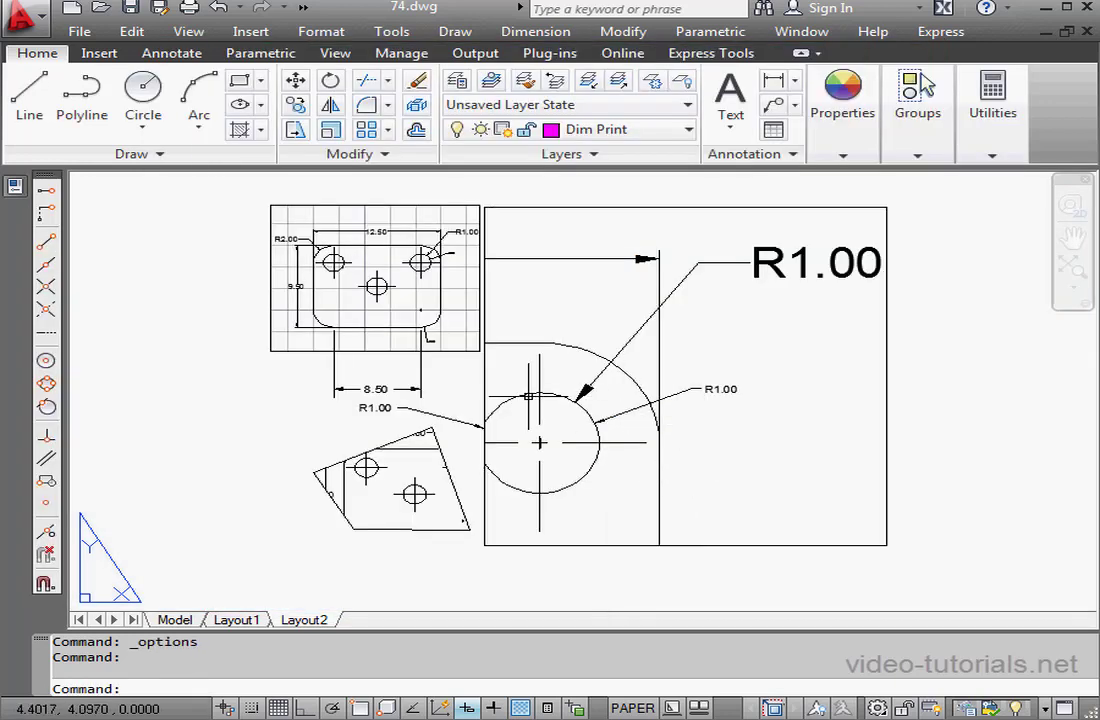
Step: Turn the layout display of the printable area, paper background and paper shadow back on
right_click(742, 450)
click(800, 428)
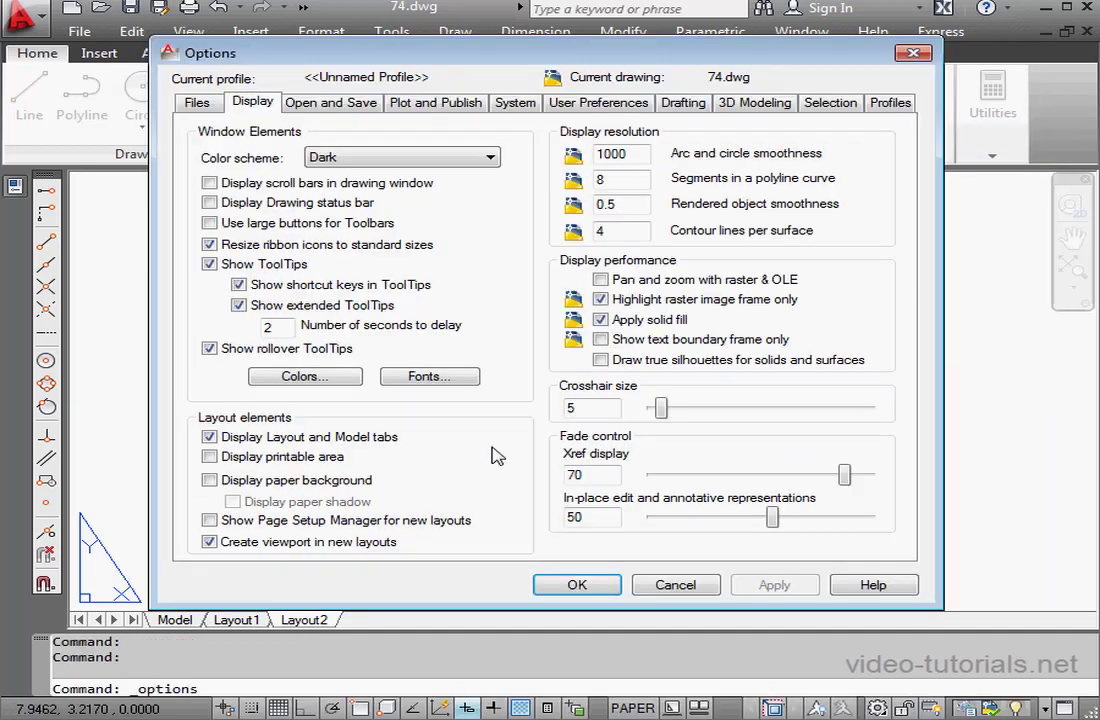
click(209, 457)
click(209, 480)
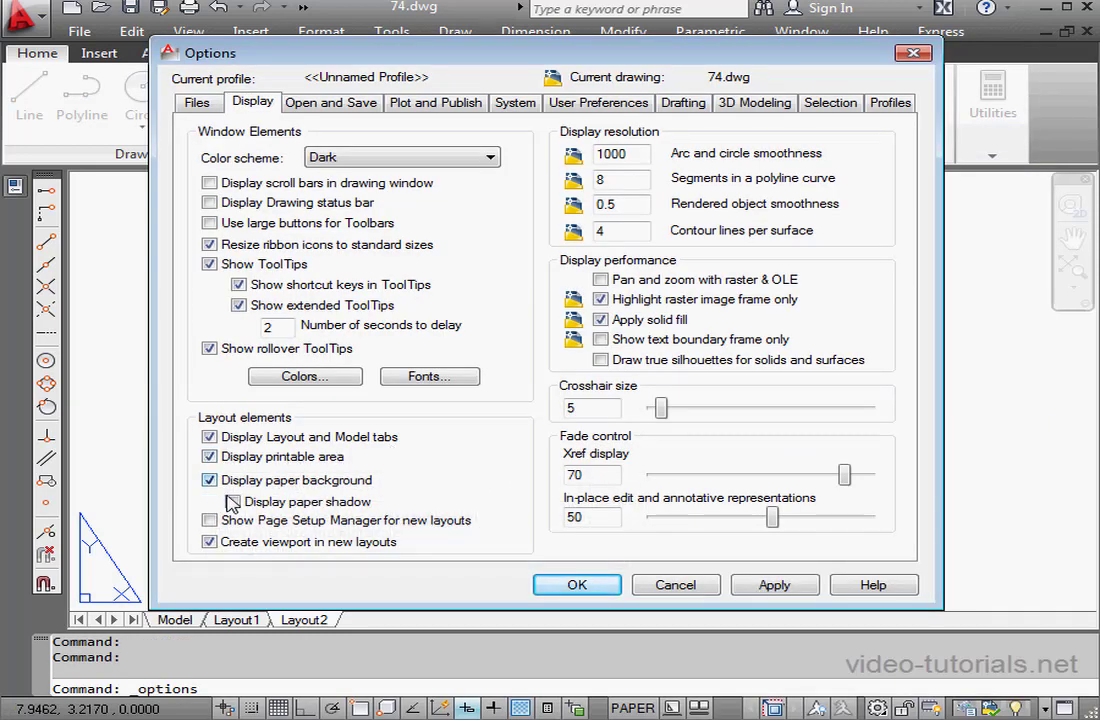
click(232, 501)
click(577, 586)
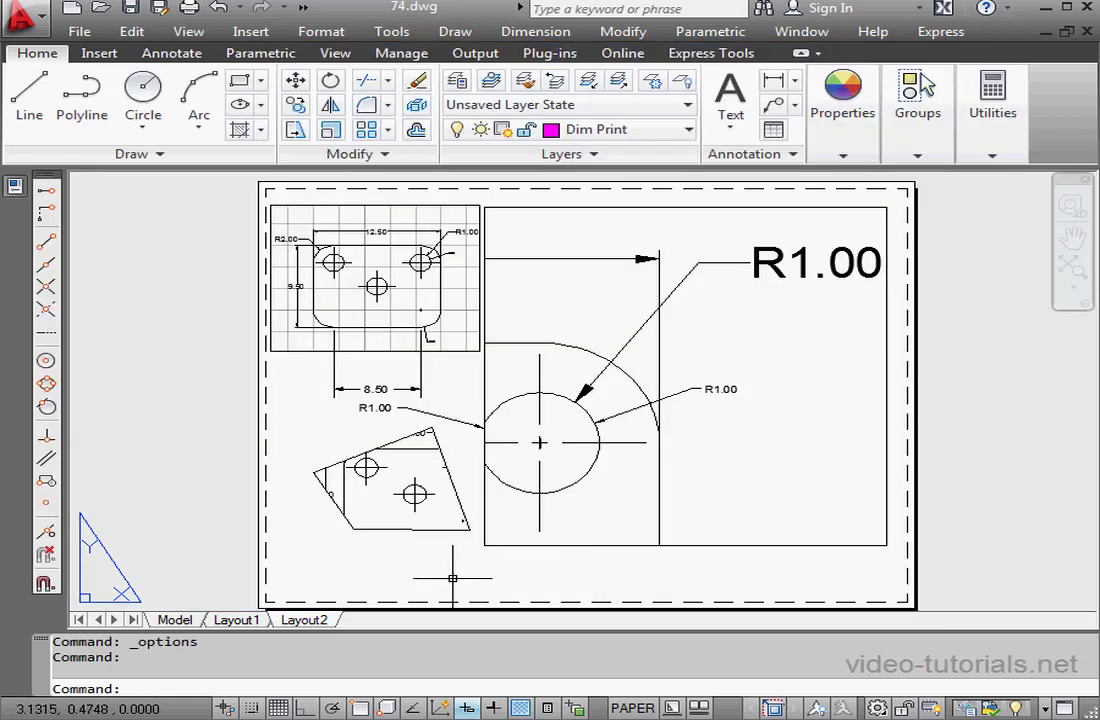
Step: Create a new page setup named Setup1 from the Page Setup Manager of Layout2, with <None> as its starting point
right_click(315, 625)
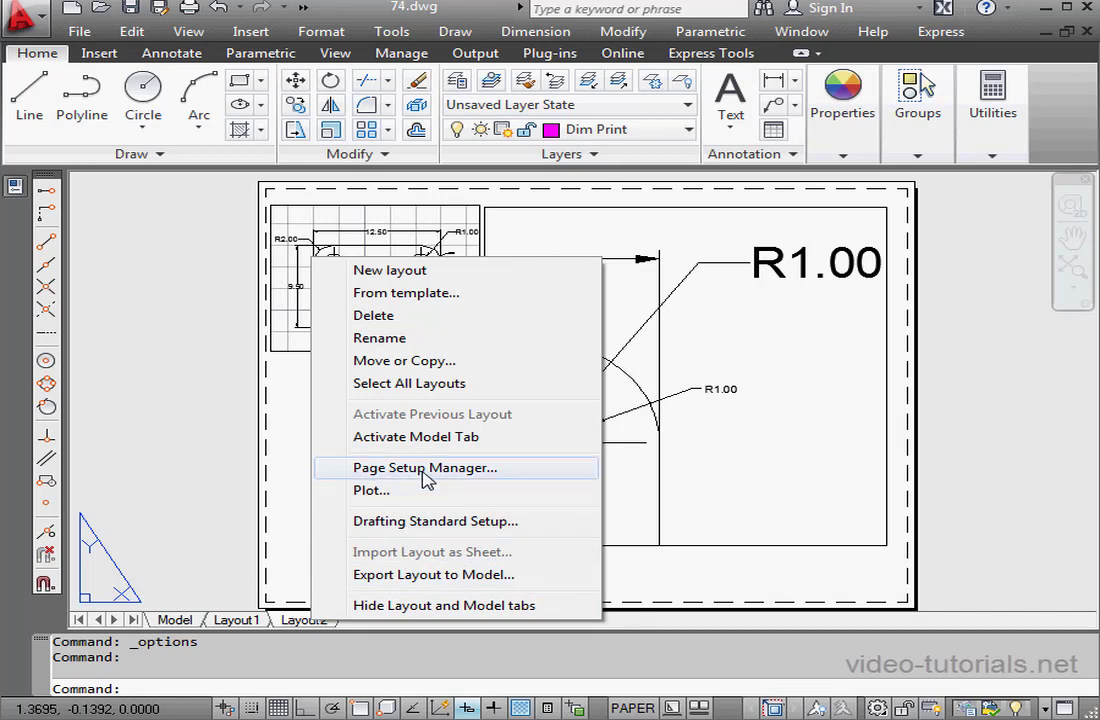
right_click(236, 625)
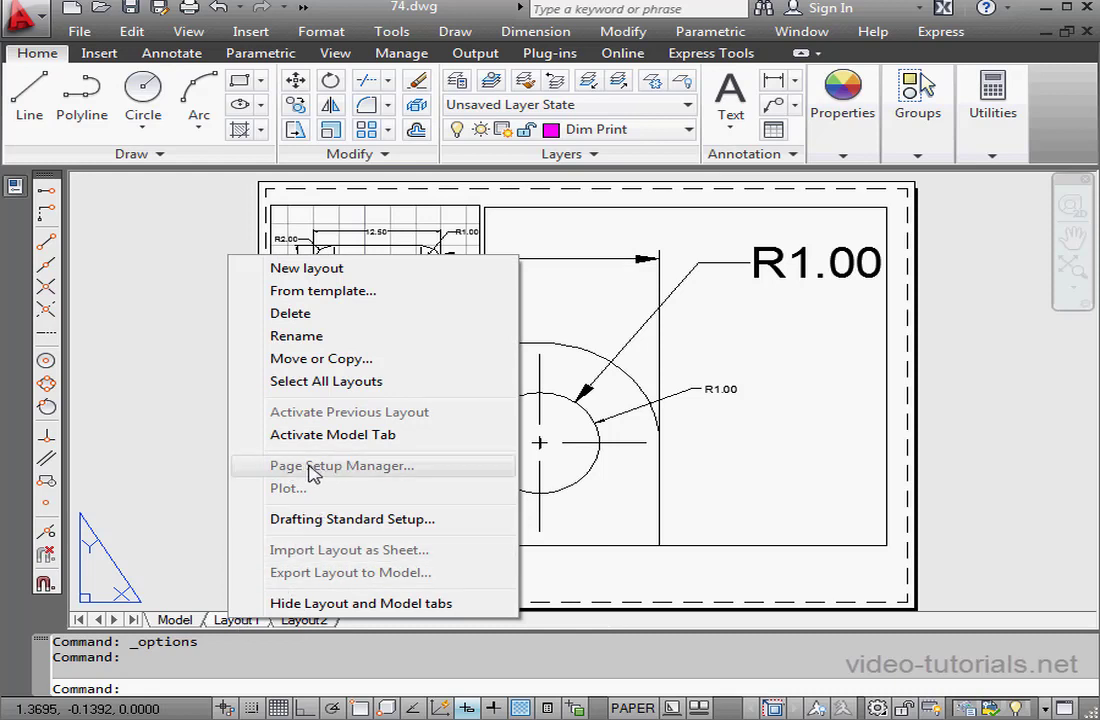
right_click(308, 622)
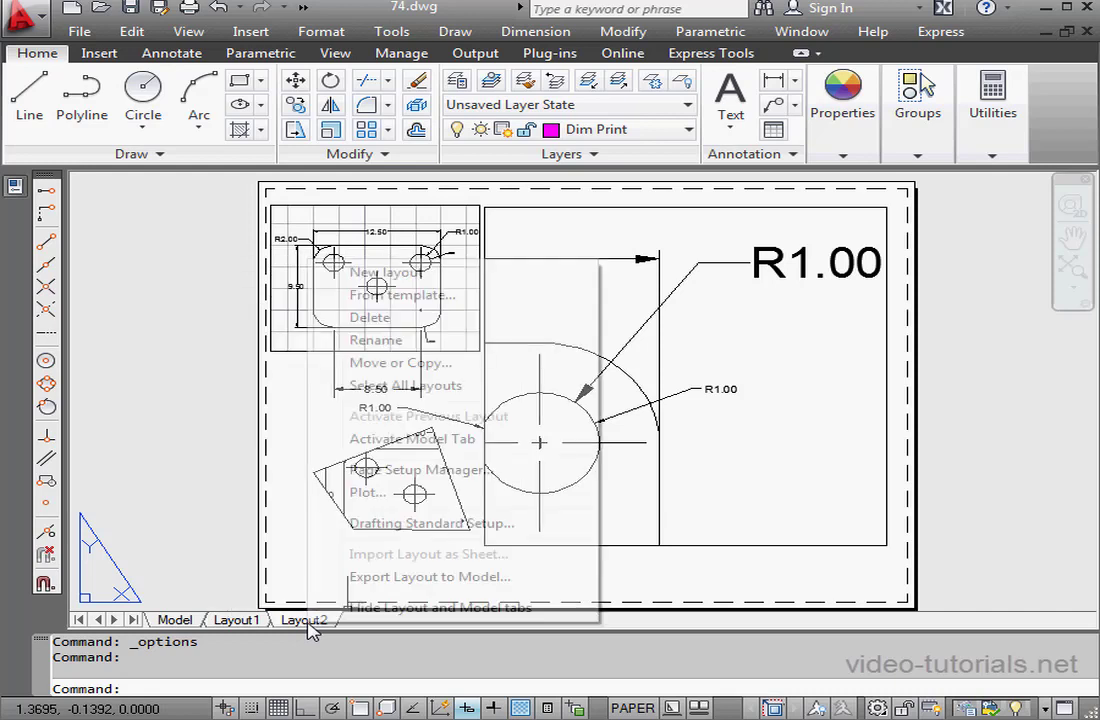
click(414, 472)
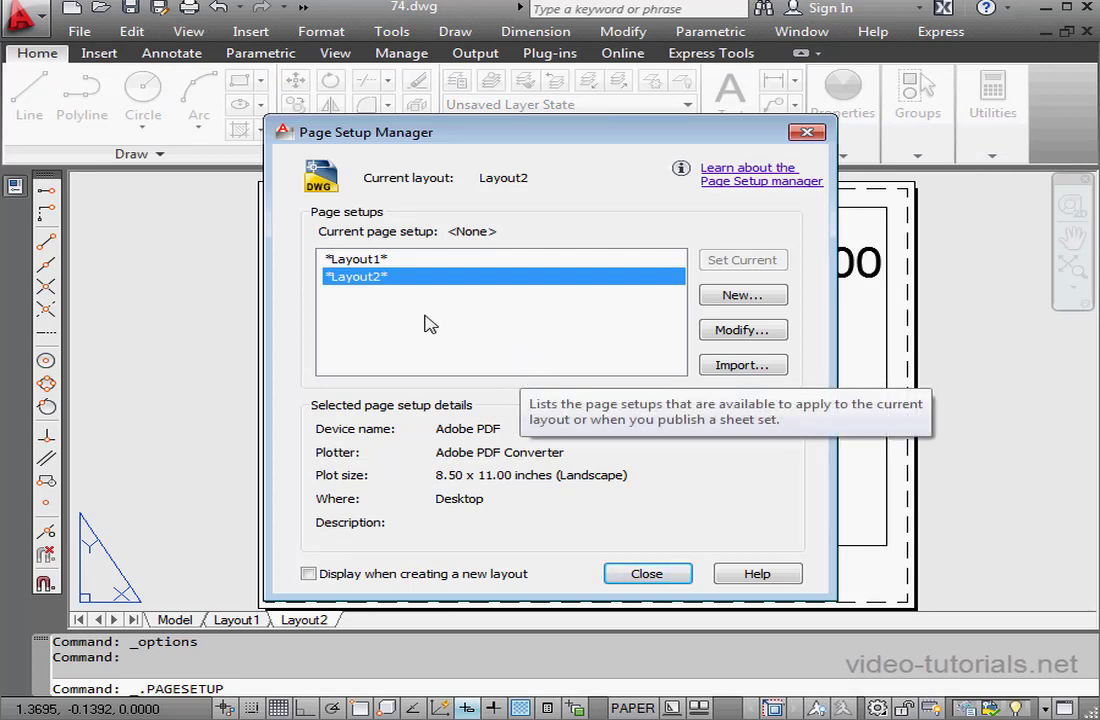
click(373, 260)
click(373, 277)
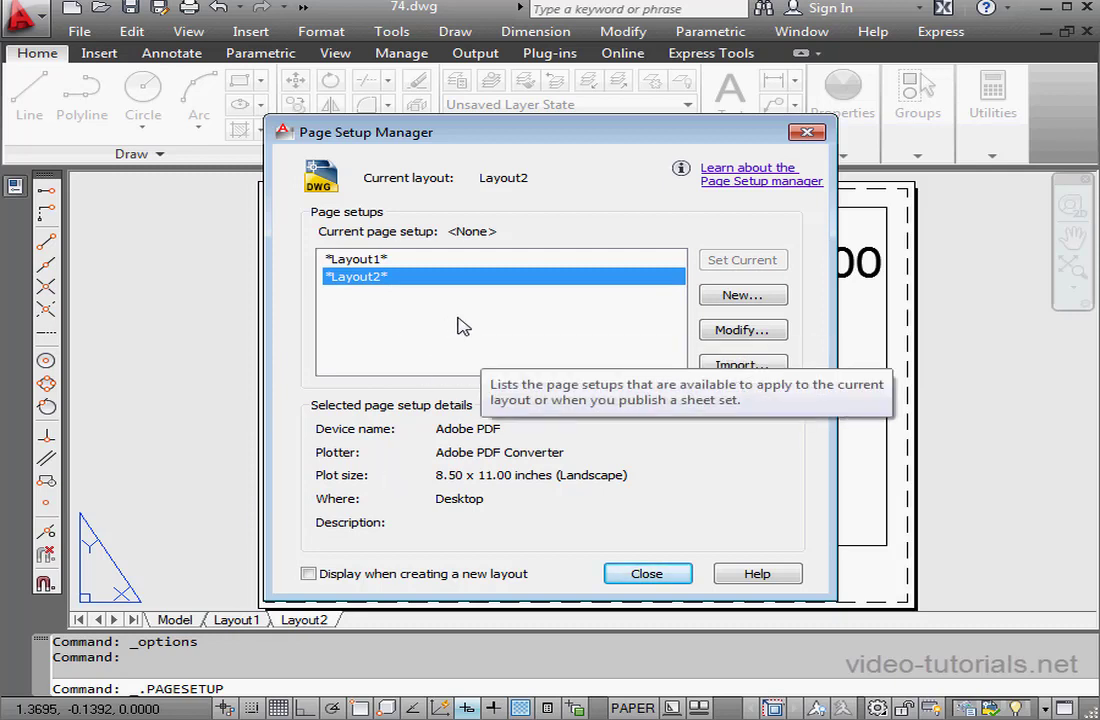
click(711, 292)
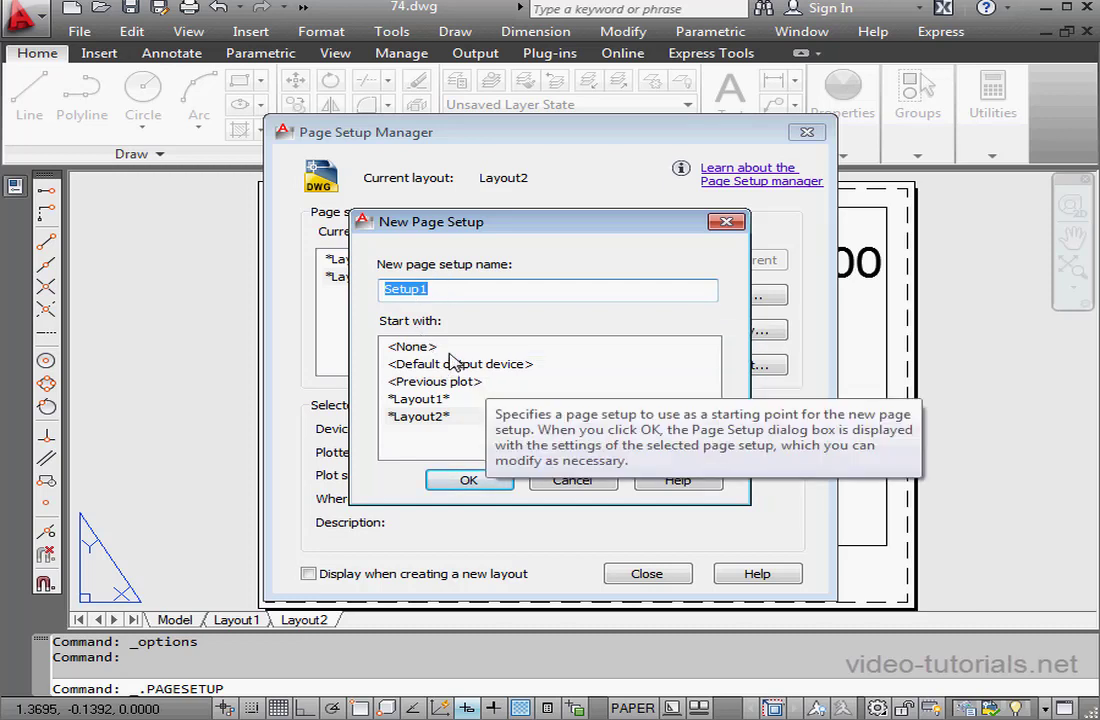
click(418, 348)
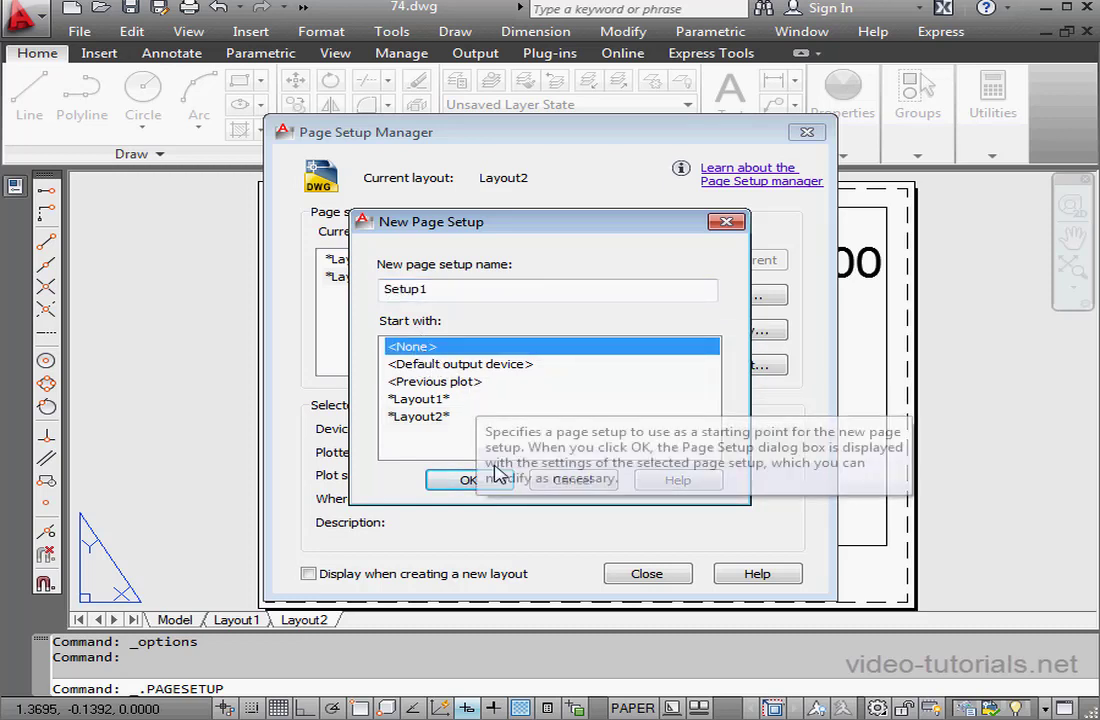
click(432, 481)
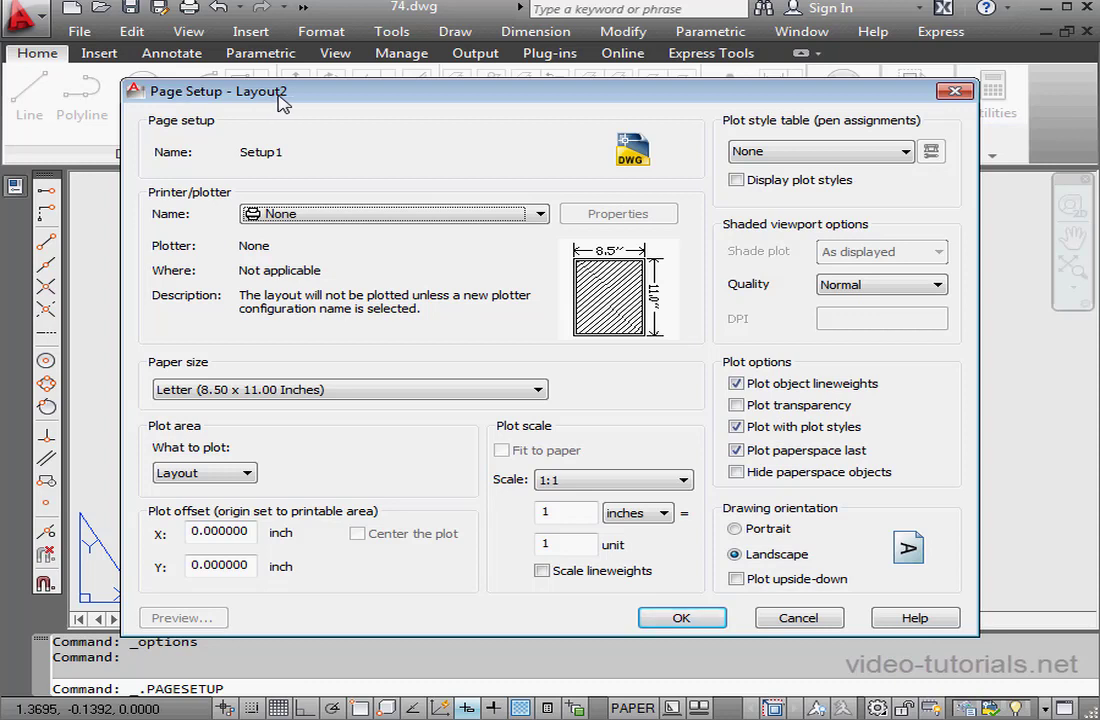
Step: Set the new page setup's plotter to Adobe PDF and its paper size to Letter
click(540, 214)
drag(540, 240, 545, 290)
click(440, 260)
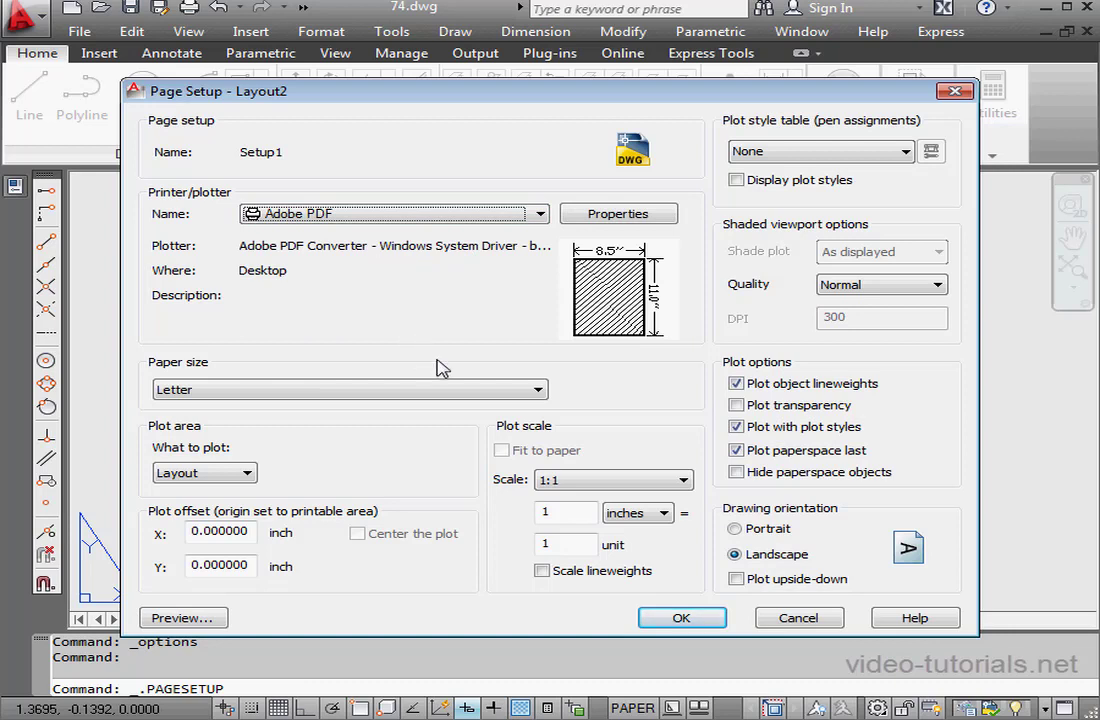
click(537, 390)
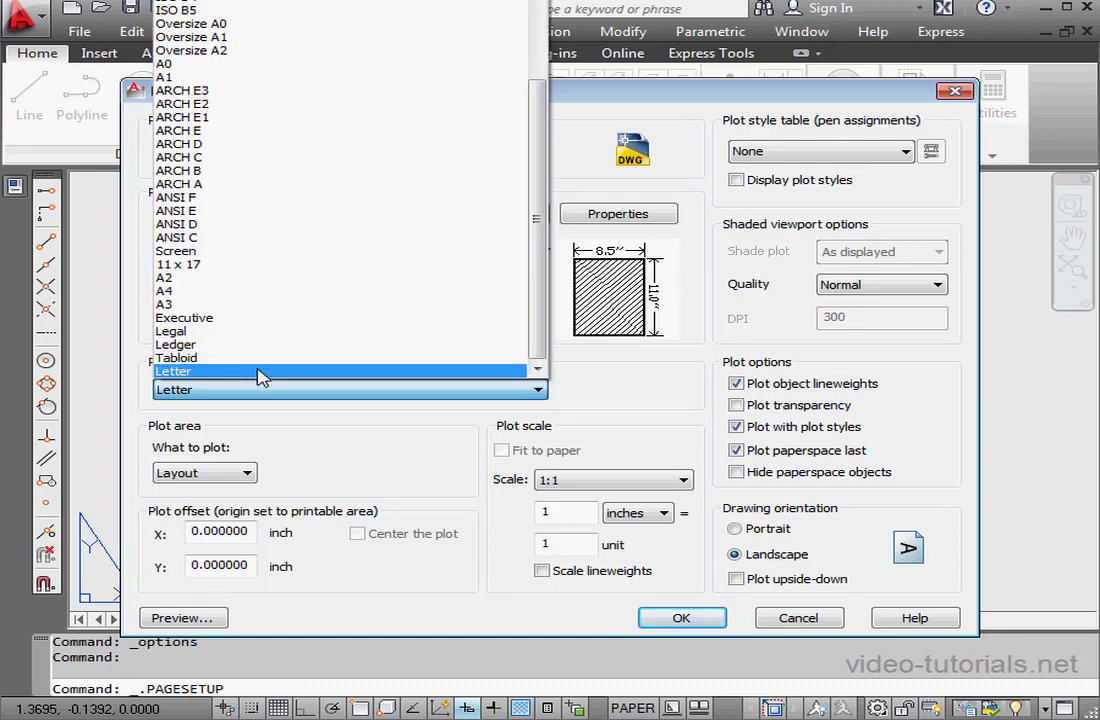
click(251, 292)
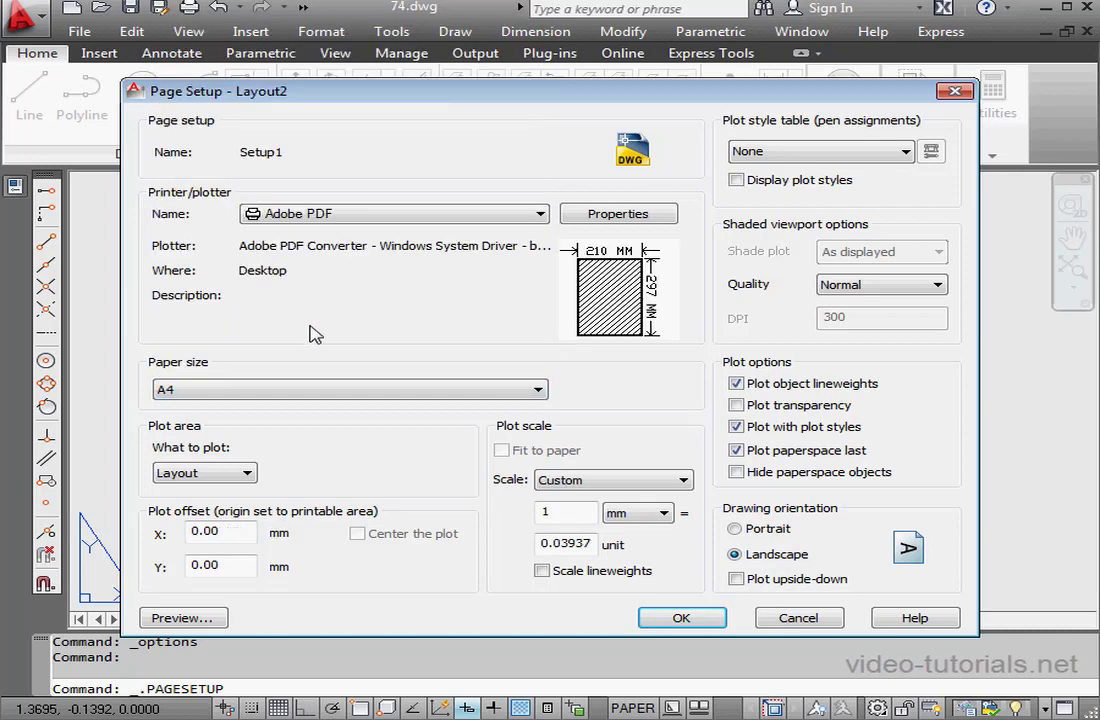
click(538, 390)
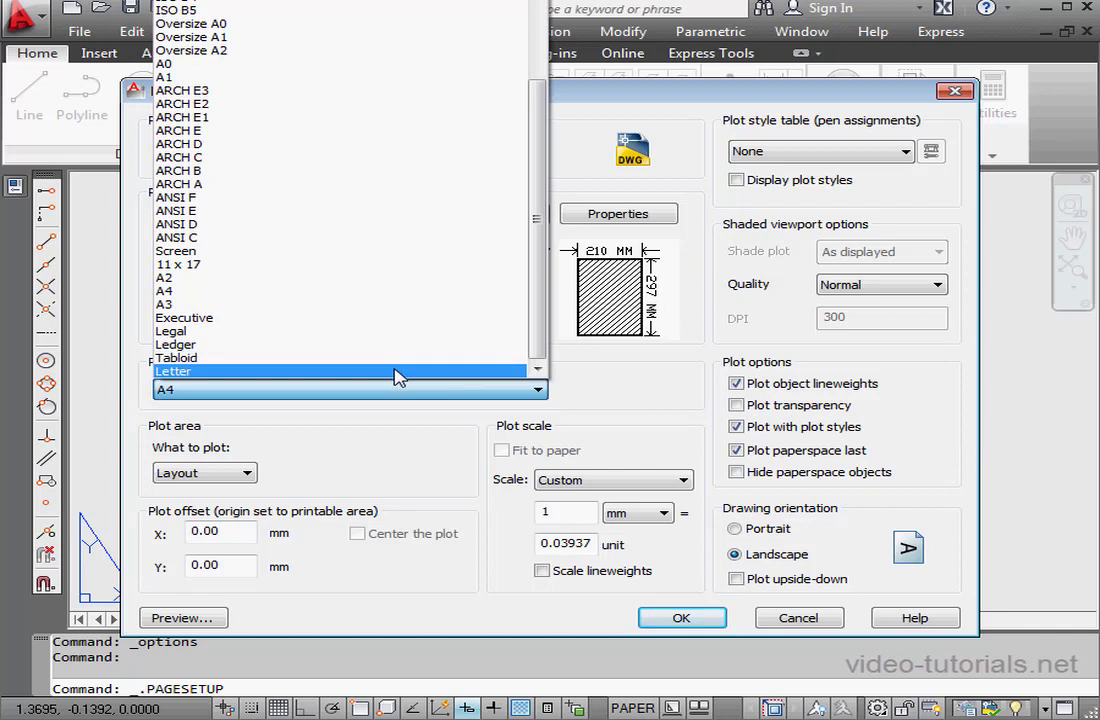
click(397, 372)
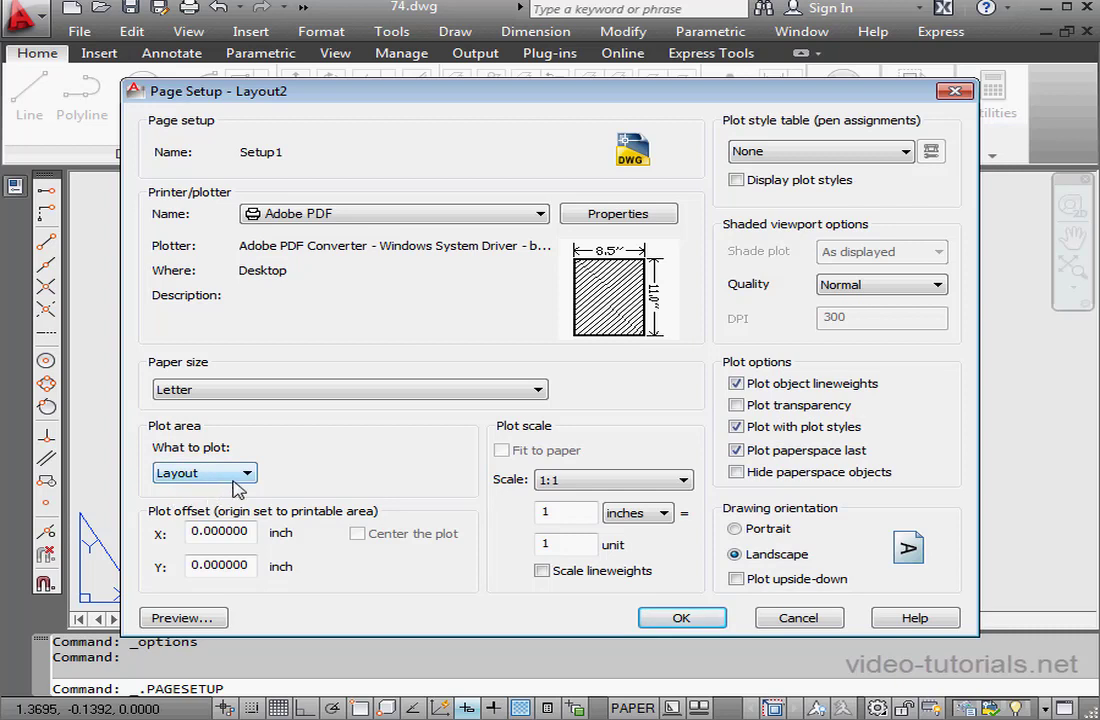
Step: Keep the plot scale at 1:1 and the plot style table at None, and save the page setup
click(684, 480)
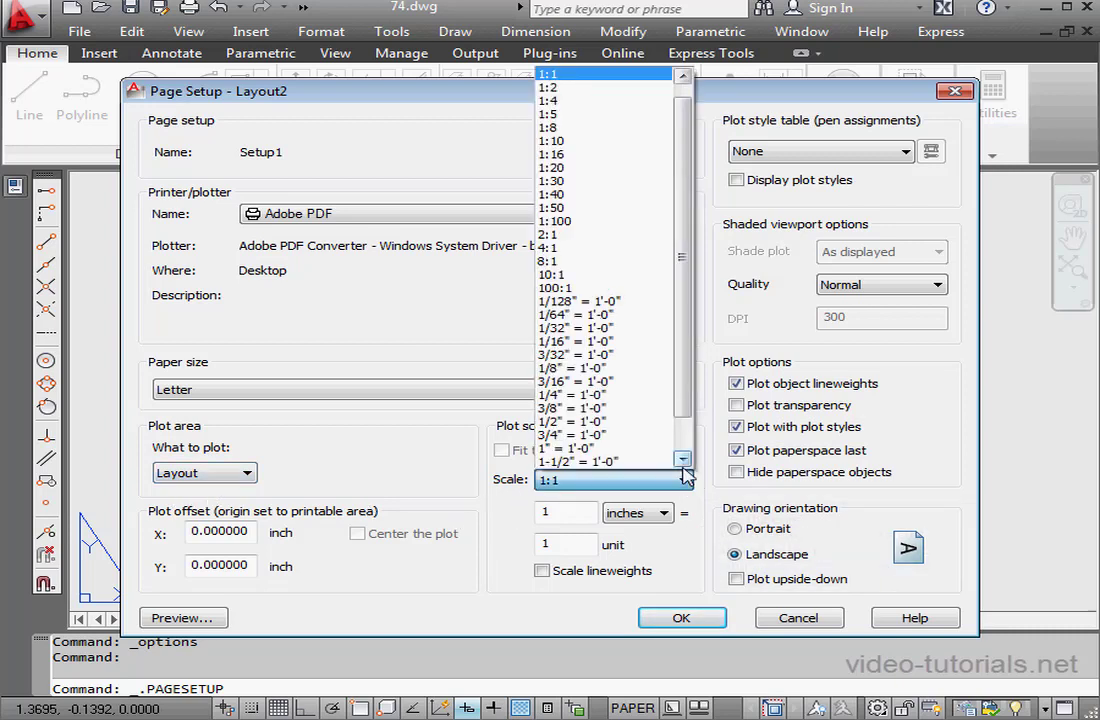
click(590, 75)
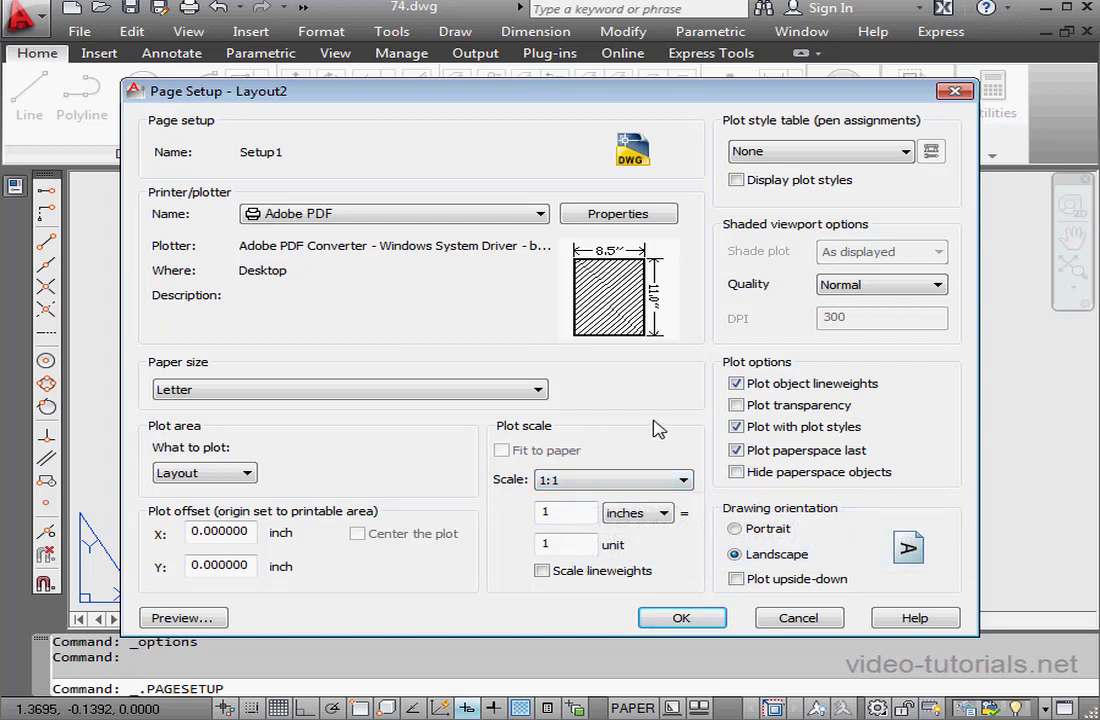
click(906, 151)
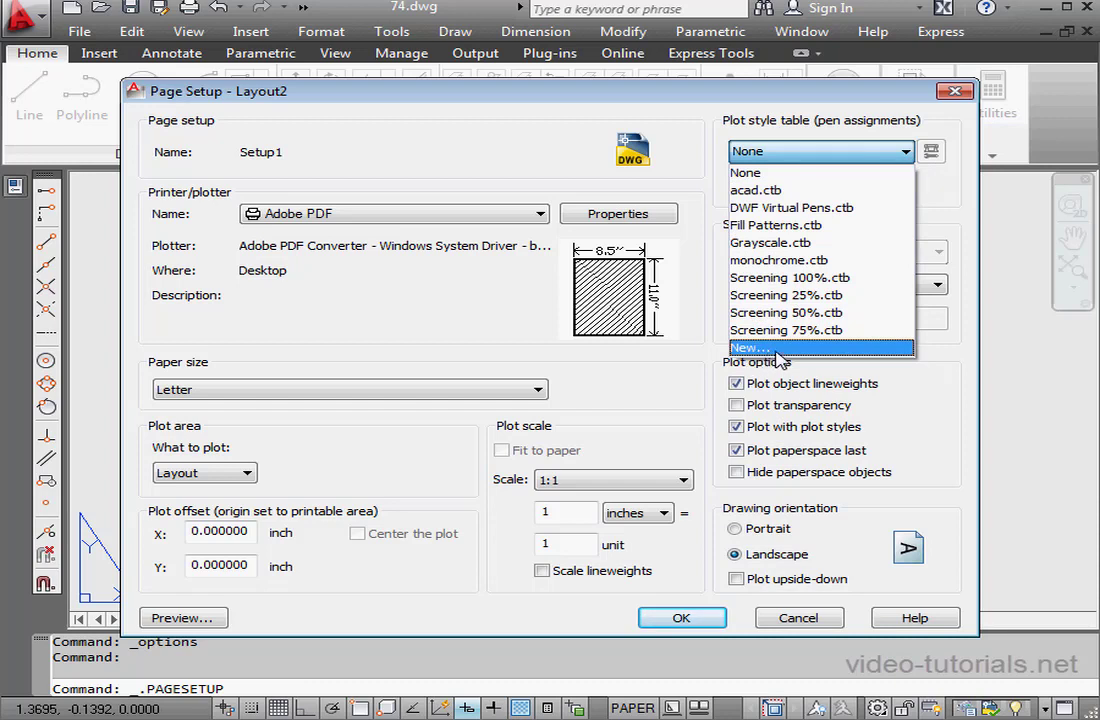
click(913, 380)
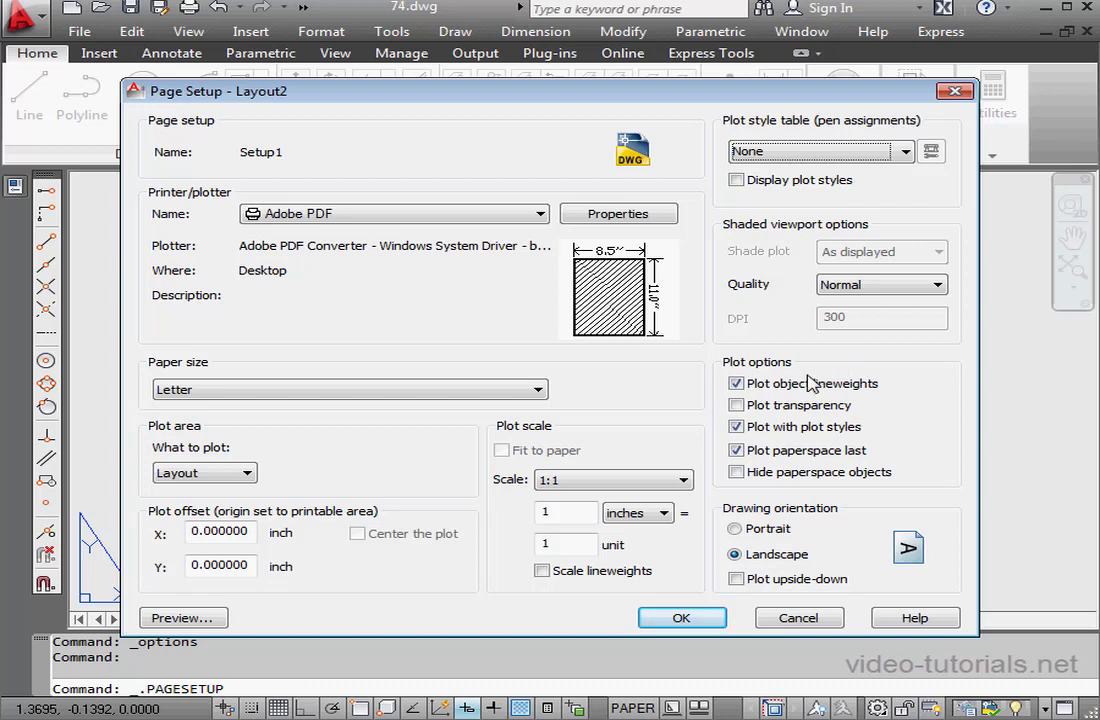
click(682, 618)
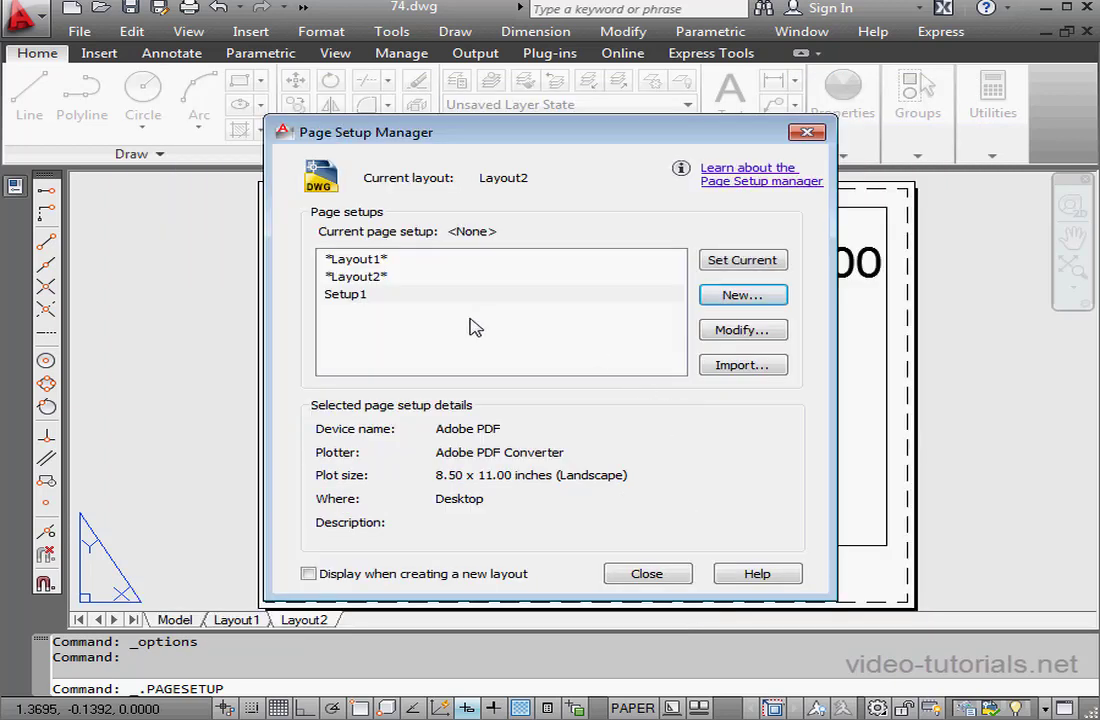
Step: Make Setup1 the current page setup for Layout2 and close the Page Setup Manager
click(348, 296)
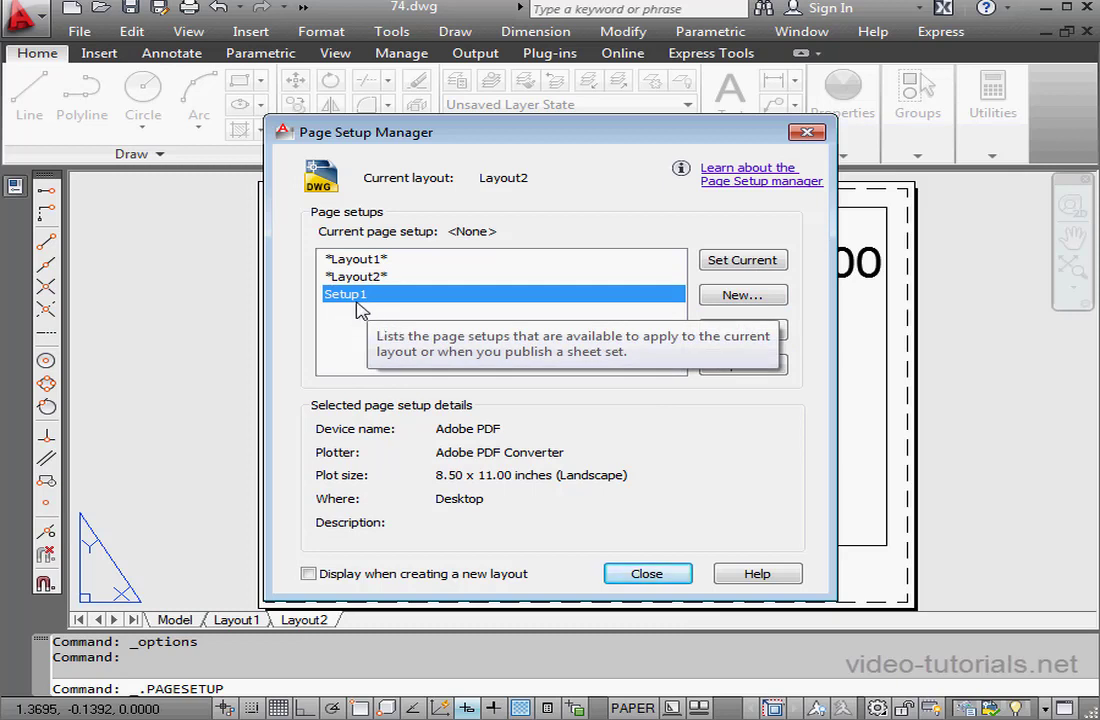
click(749, 265)
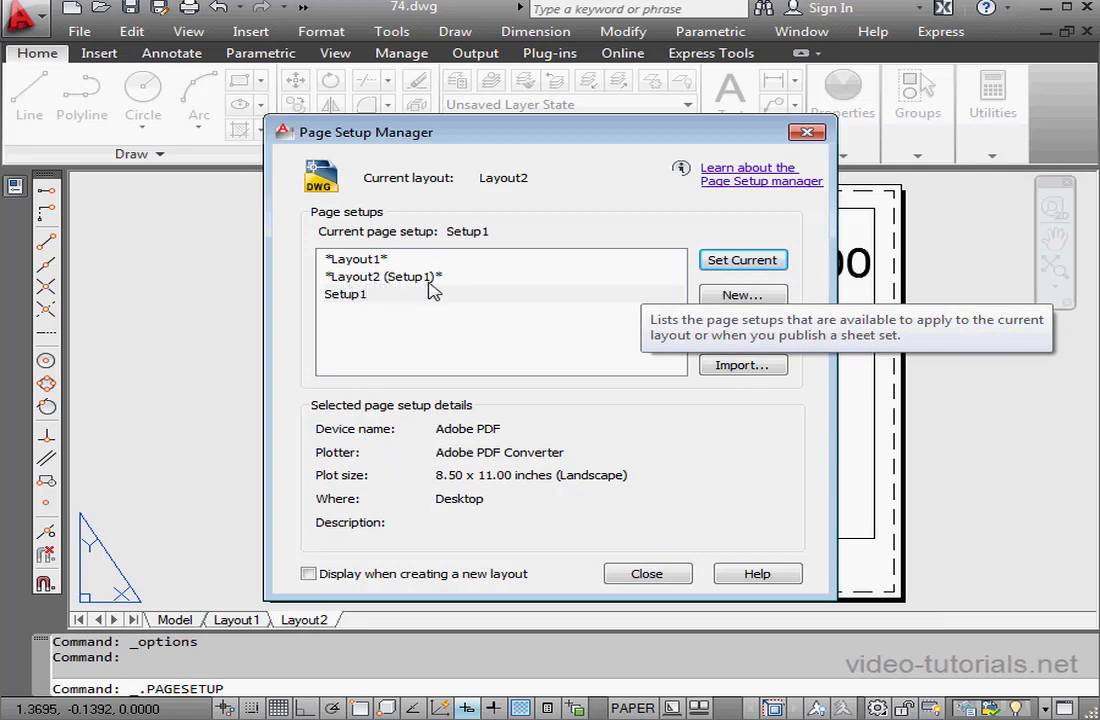
click(665, 575)
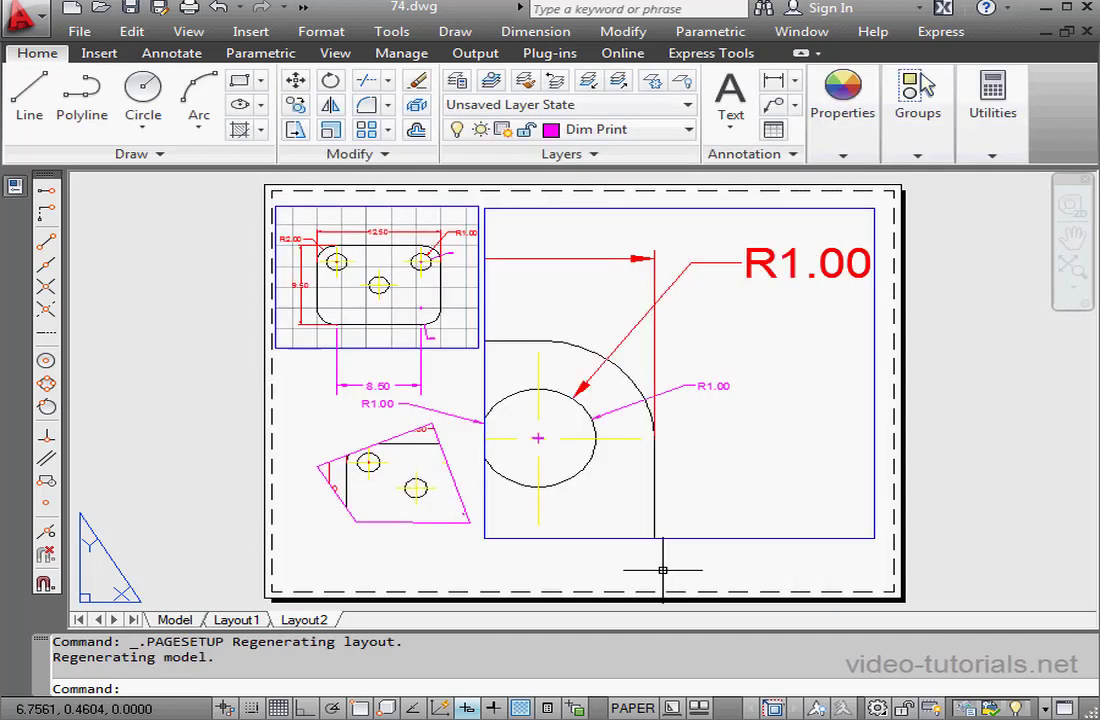
Step: Switch to Layout1 and make Setup1 its current page setup
click(237, 620)
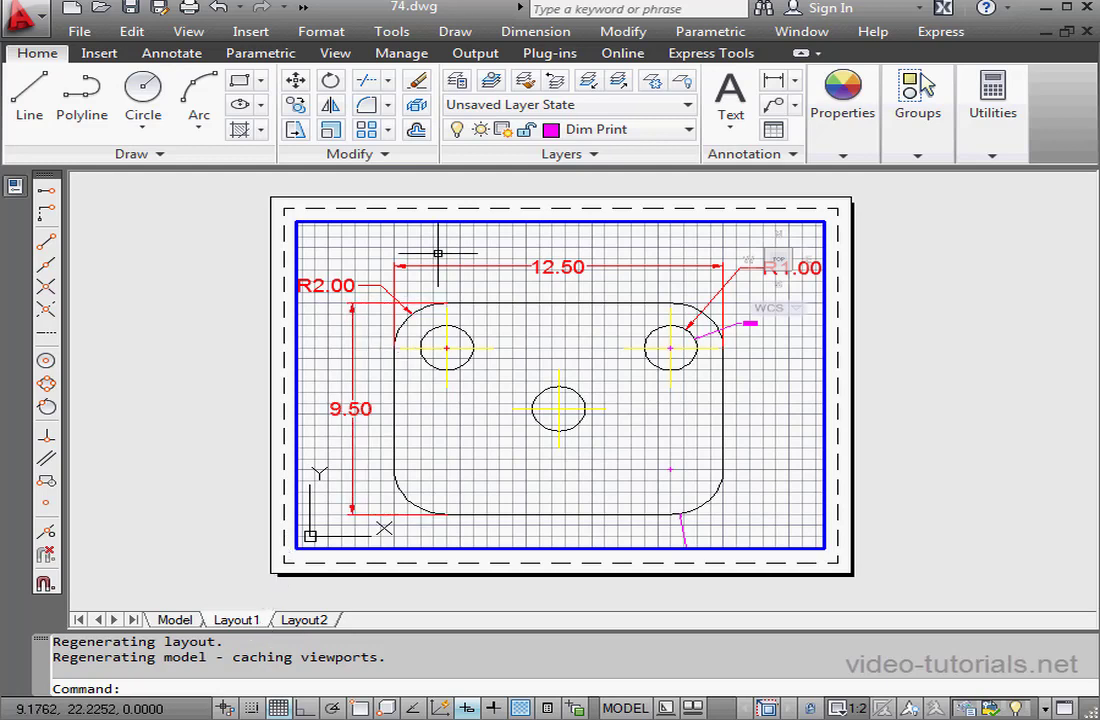
click(458, 56)
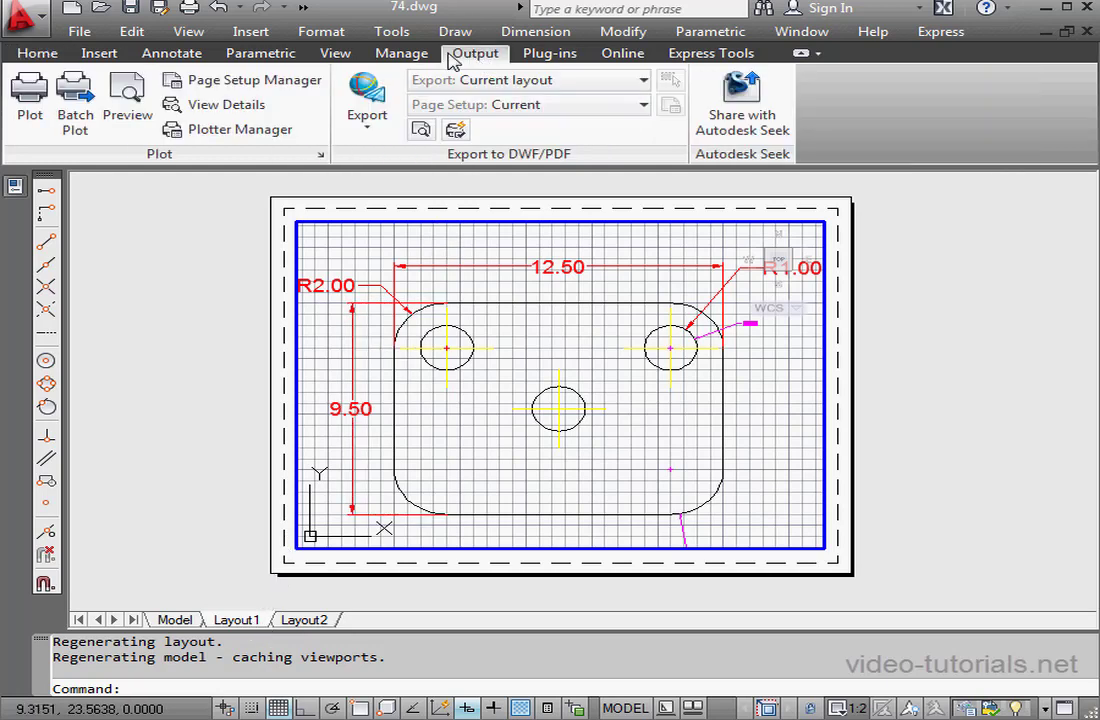
click(245, 88)
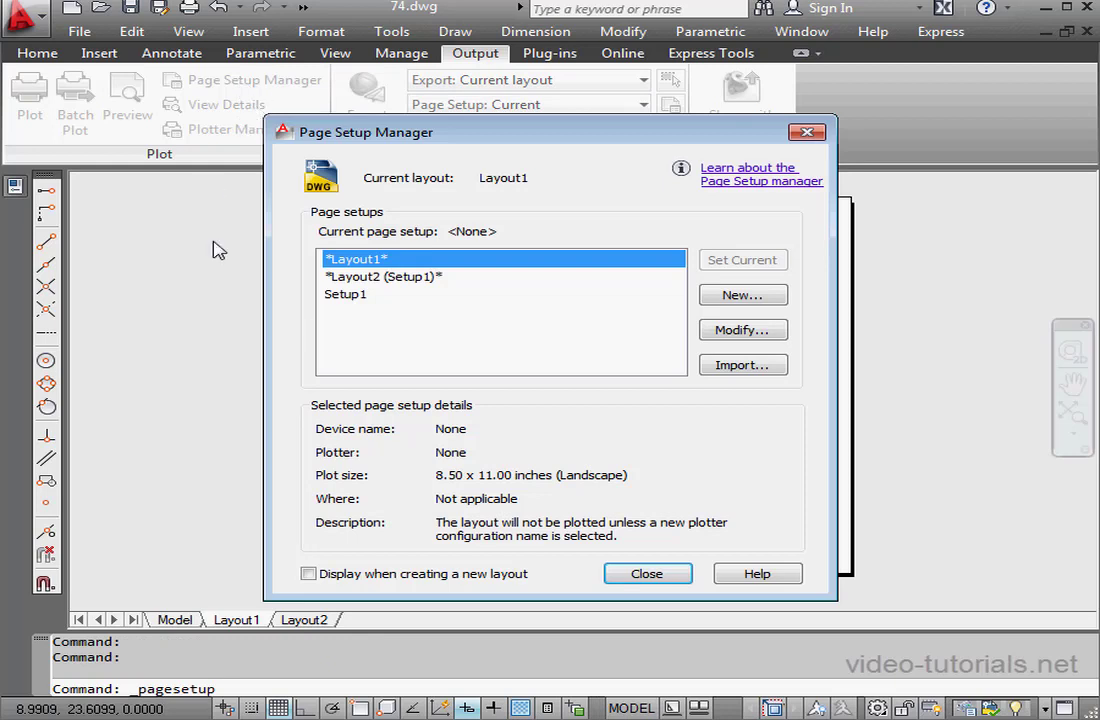
click(357, 296)
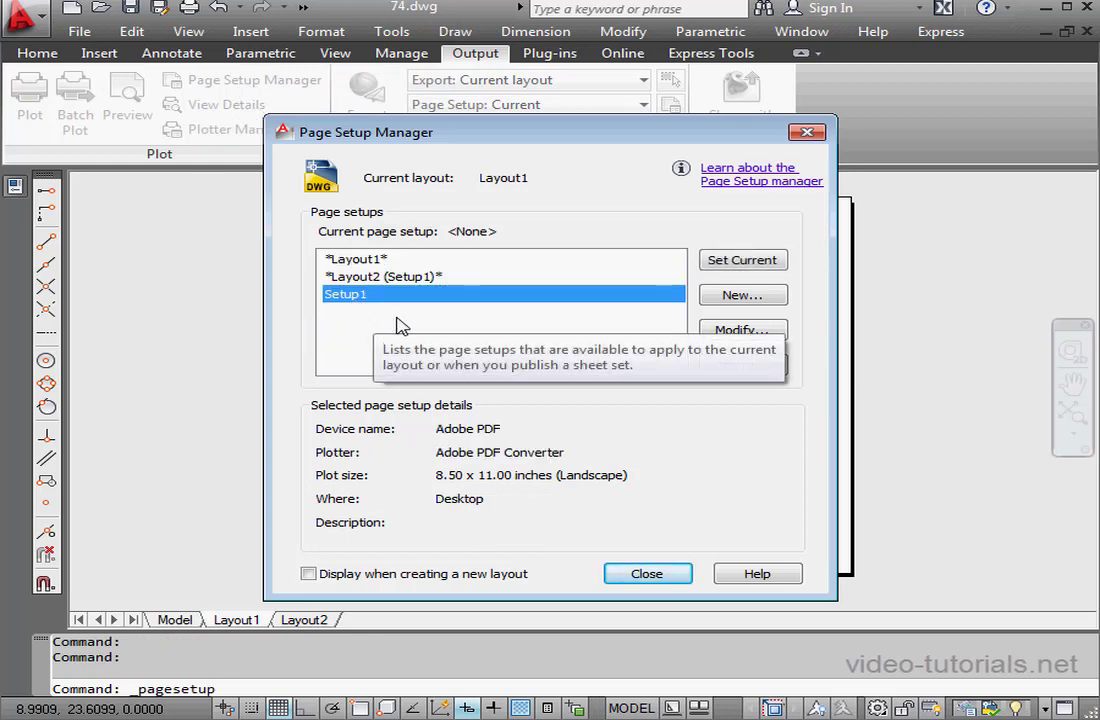
click(748, 261)
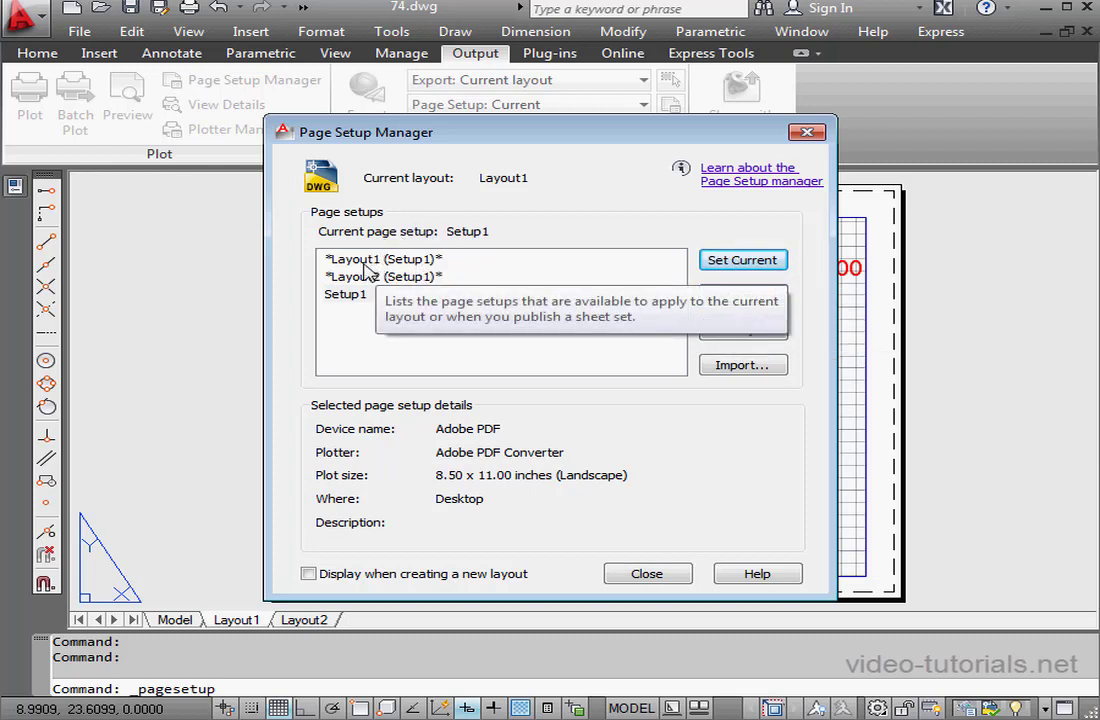
click(617, 578)
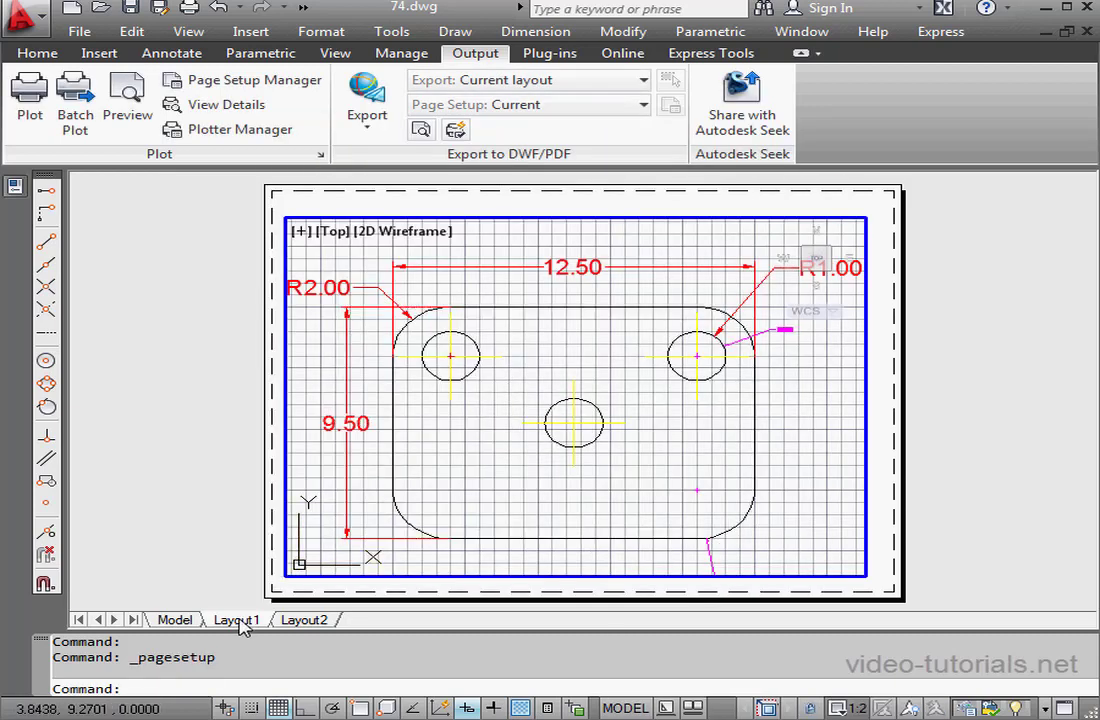
Step: Review the plot settings of Layout1 and close them without plotting
right_click(297, 614)
click(316, 490)
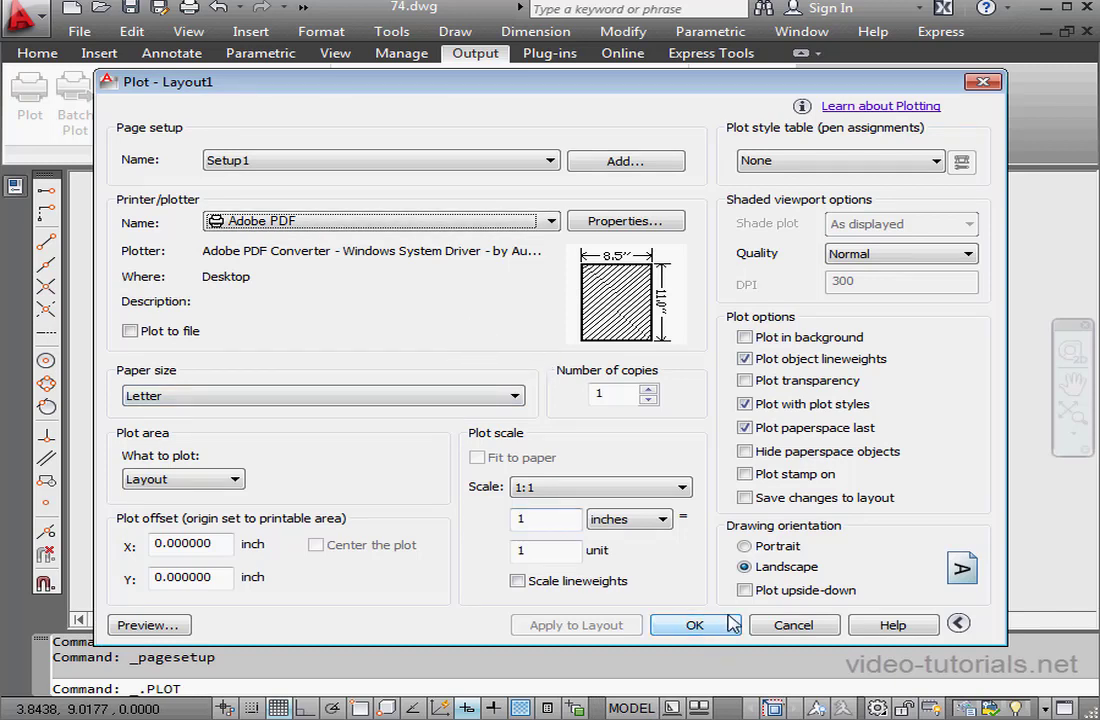
click(794, 626)
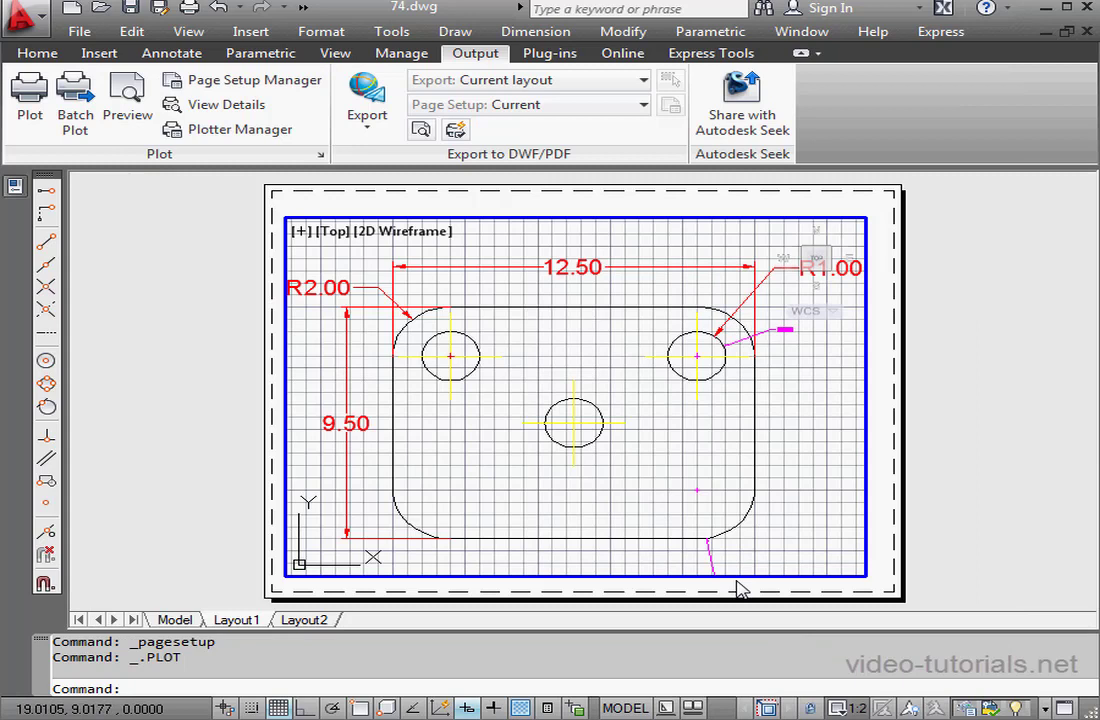